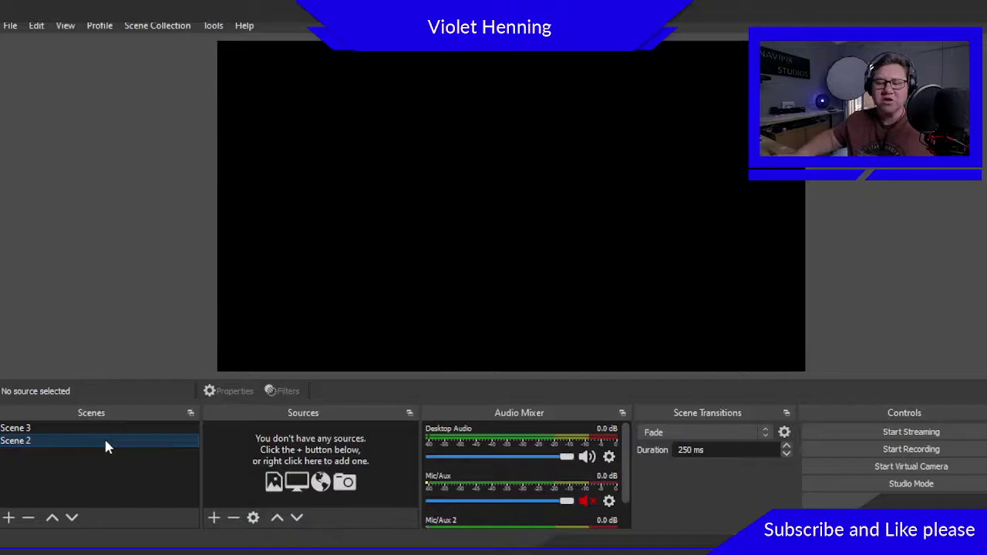
Step: Add a Text (GDI+) source reading 'This is how i show you to make scrolling text in obs easy -' in Arial
click(215, 518)
click(259, 430)
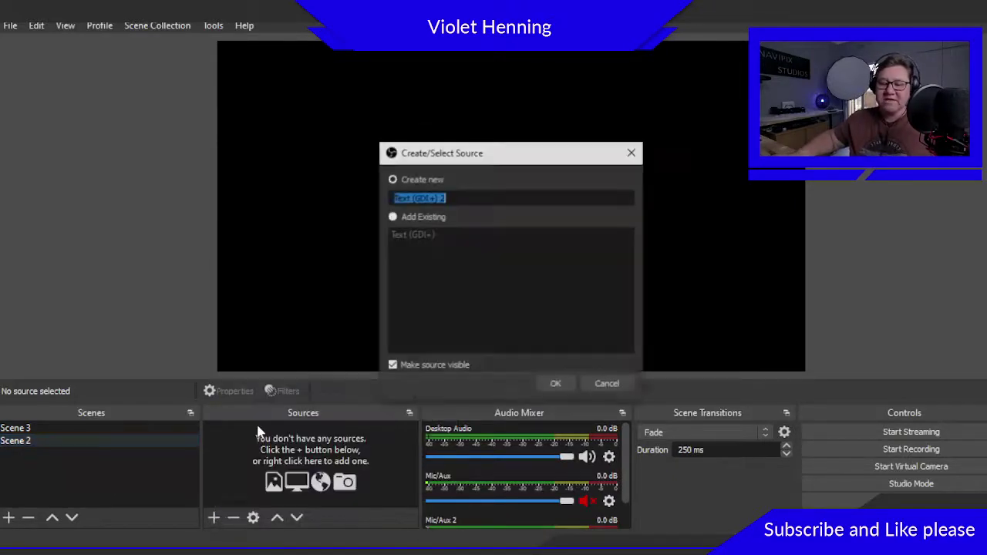
click(567, 384)
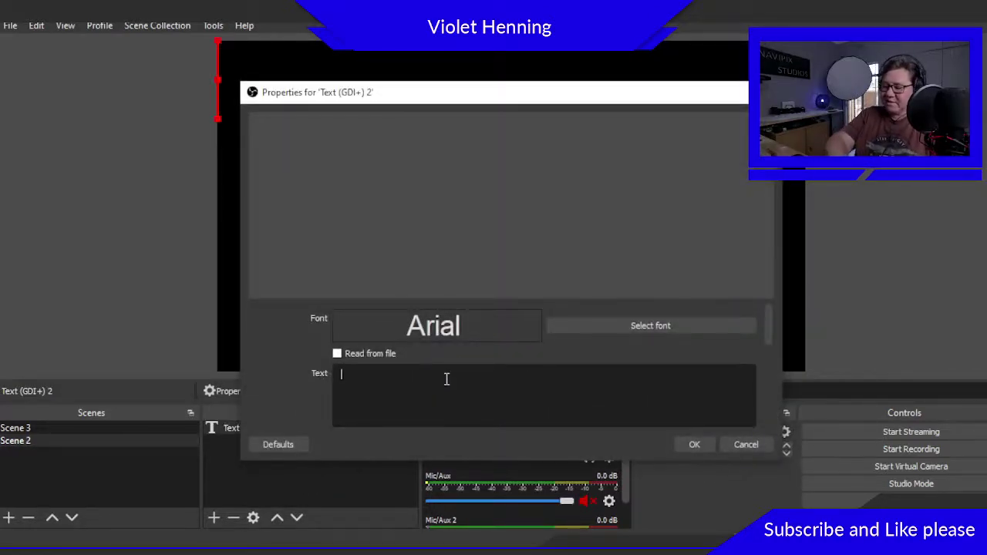
text(This i)
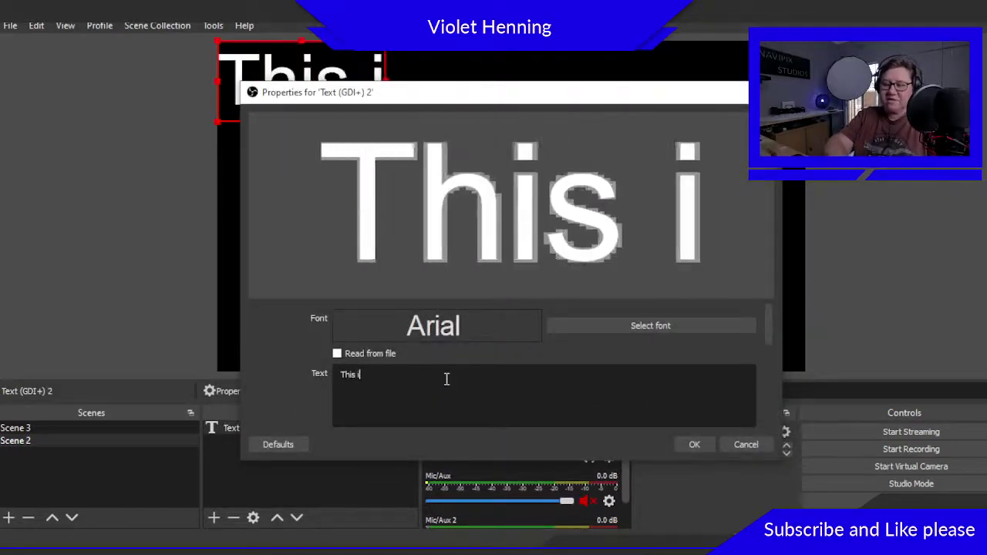
text(s how h)
key(BackSpace)
text(i)
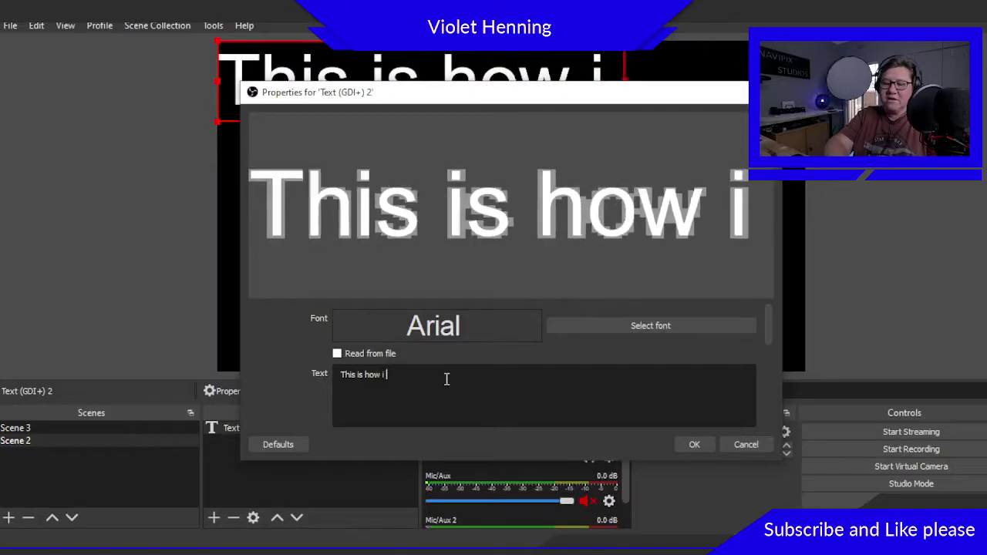
text( show you to m)
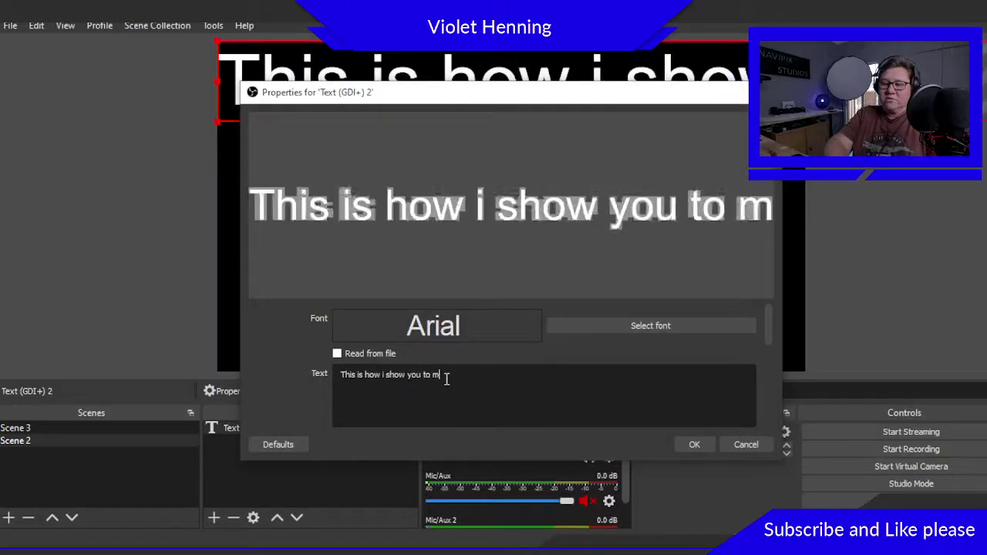
text(ake scrollin)
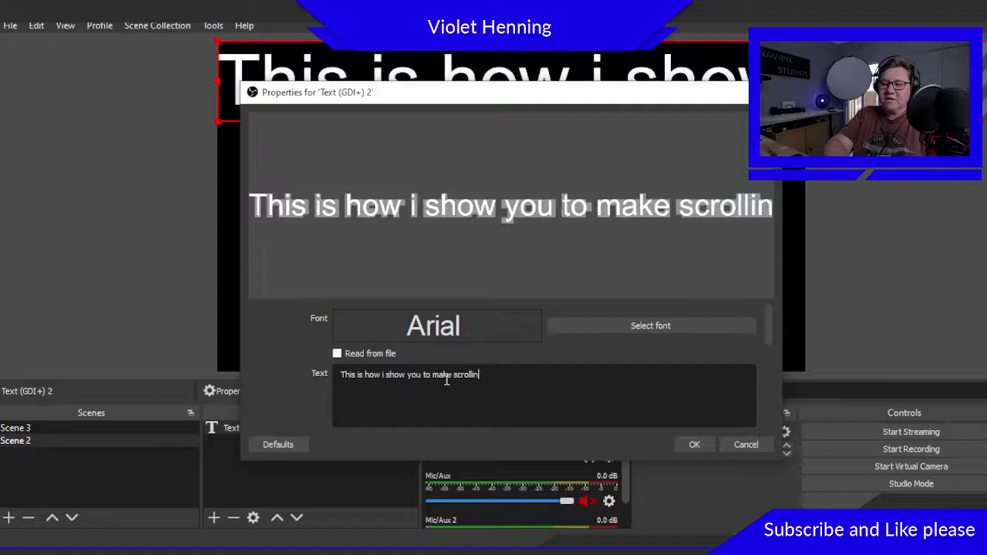
text(g text in)
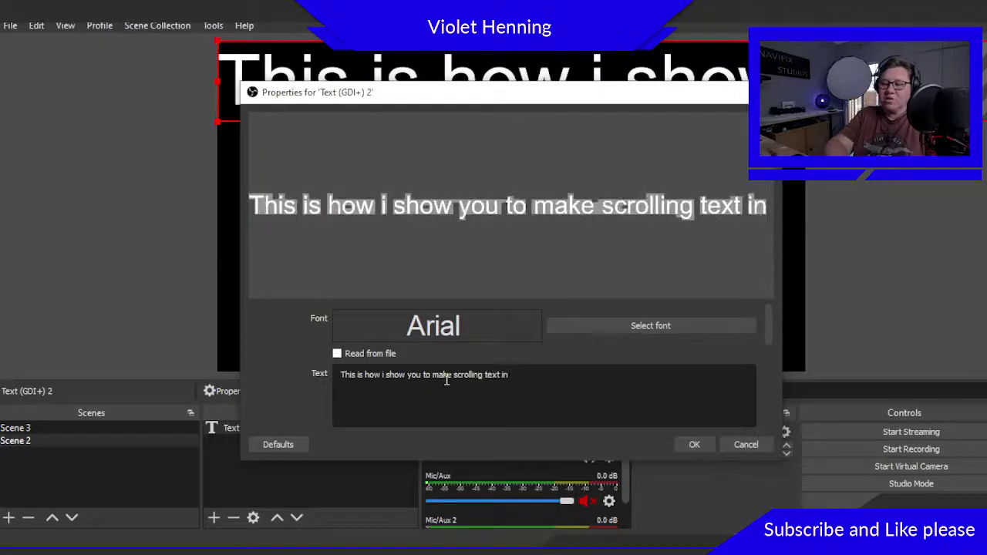
text( obs easy )
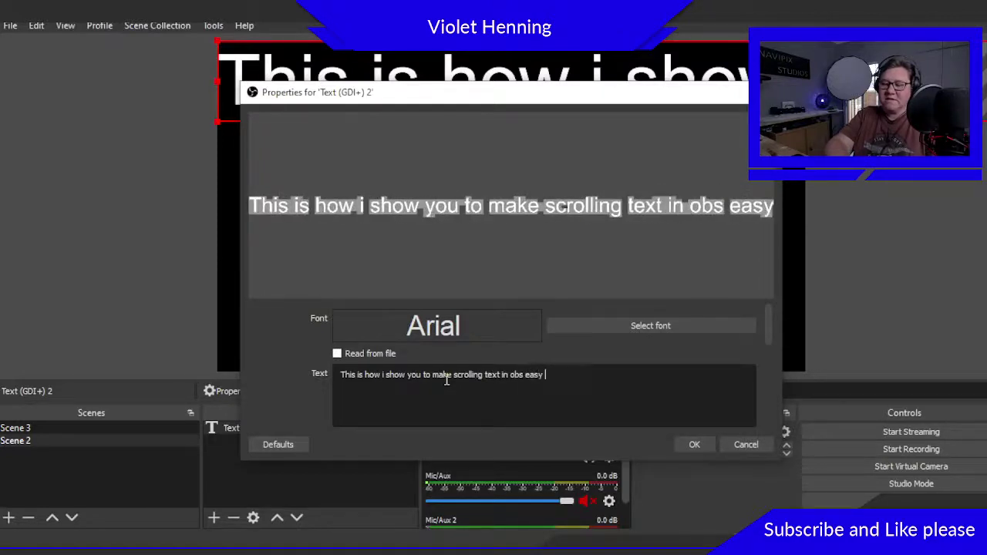
text(-)
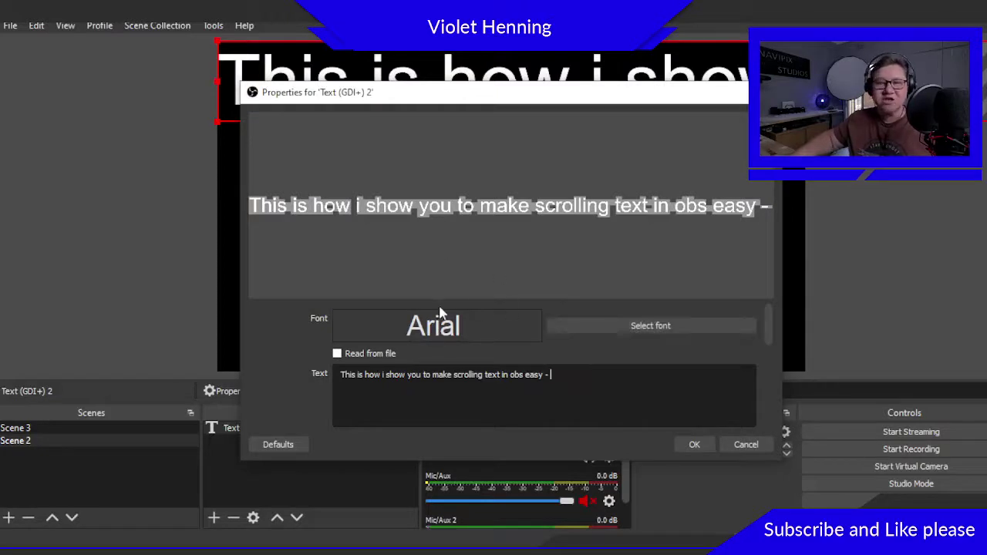
click(662, 325)
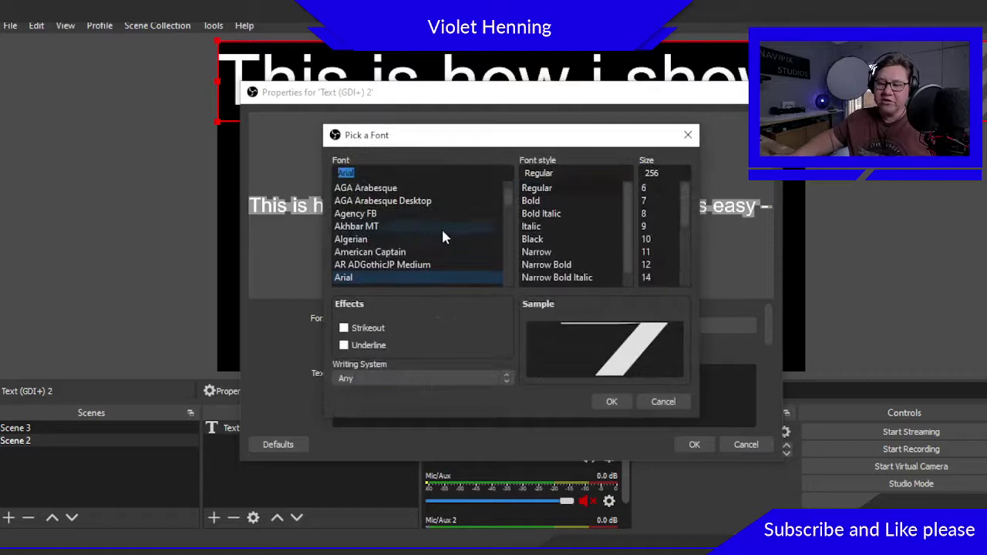
click(688, 135)
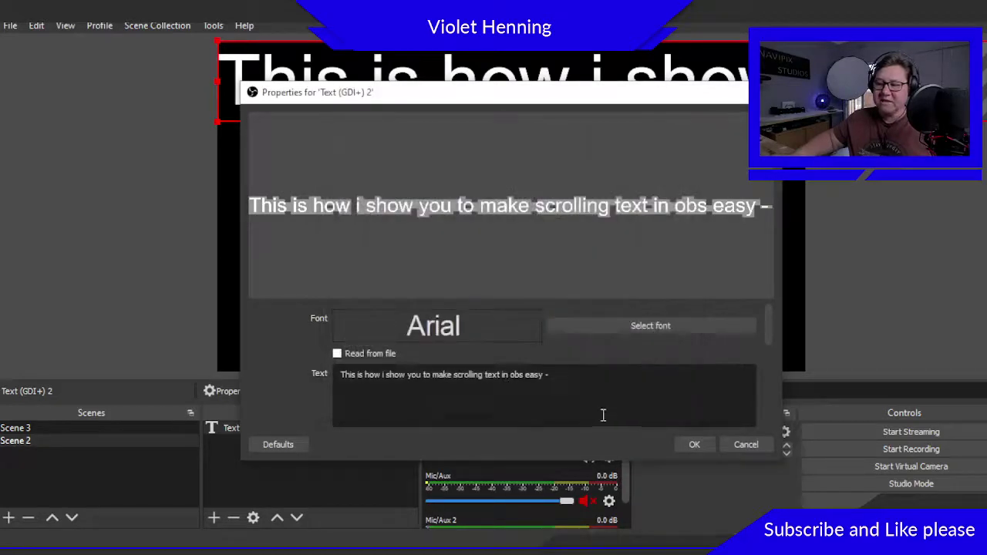
Step: Accept the text properties, then roughly move and shrink the text line in the preview
click(694, 445)
drag(503, 82, 370, 183)
mouse_move(97, 143)
mouse_down()
mouse_move(280, 217)
mouse_move(133, 218)
mouse_up()
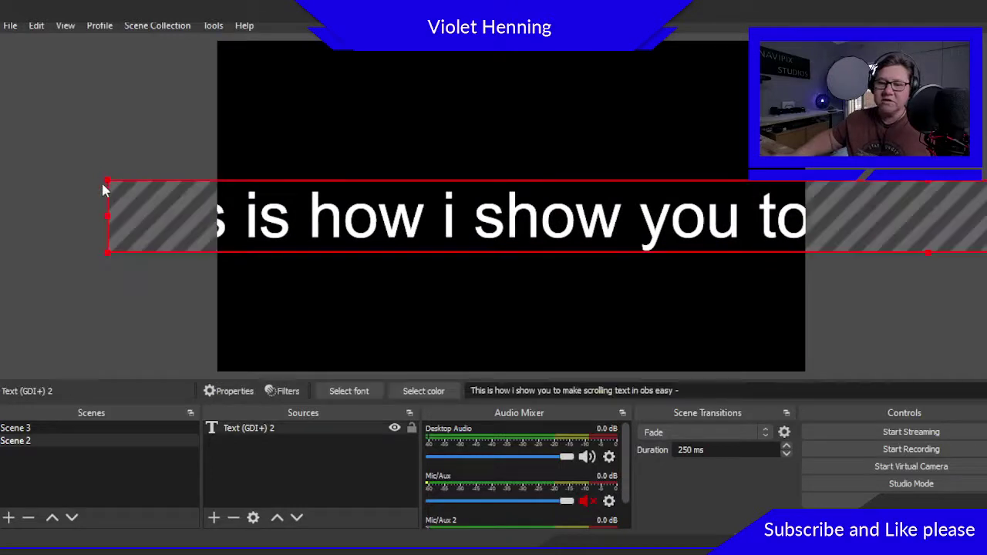
mouse_move(105, 181)
mouse_down()
mouse_move(345, 316)
mouse_move(325, 285)
mouse_move(237, 232)
mouse_up()
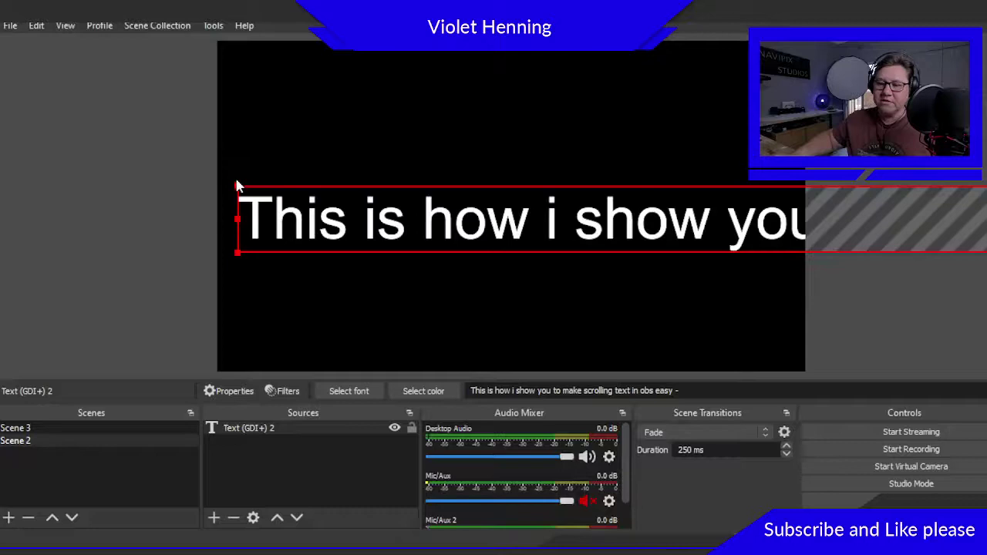
drag(234, 186, 354, 190)
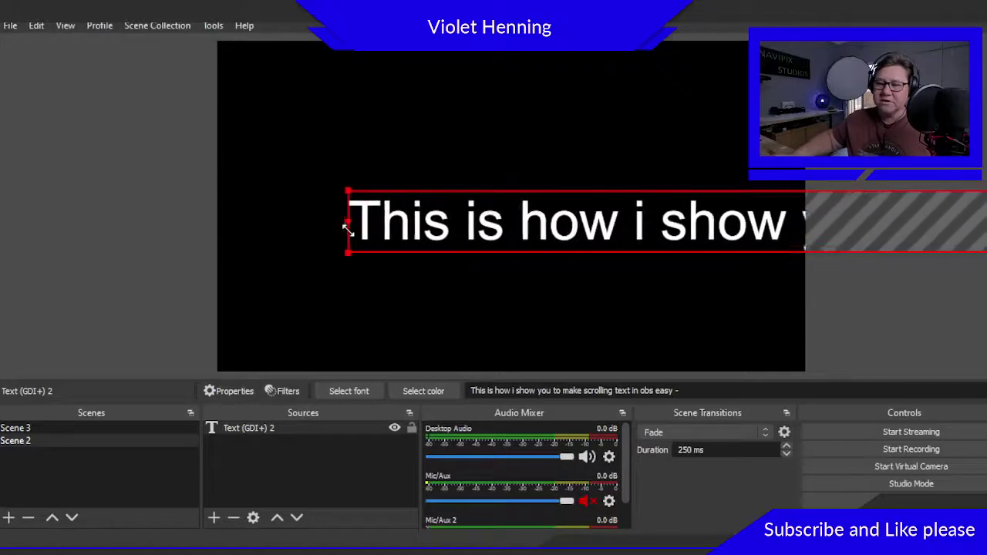
Step: Reduce the text height and fit the line into the strip at the canvas bottom
drag(538, 251, 123, 235)
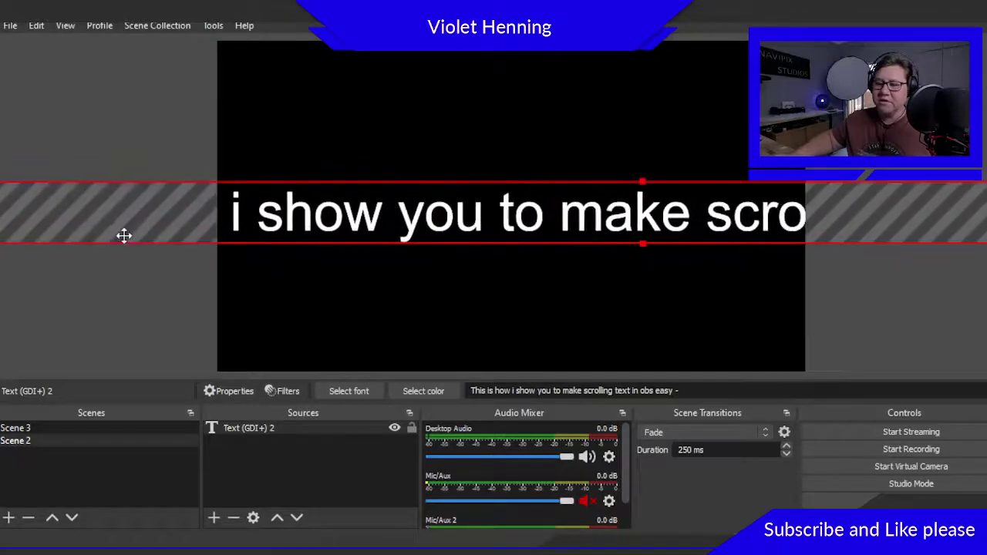
click(641, 185)
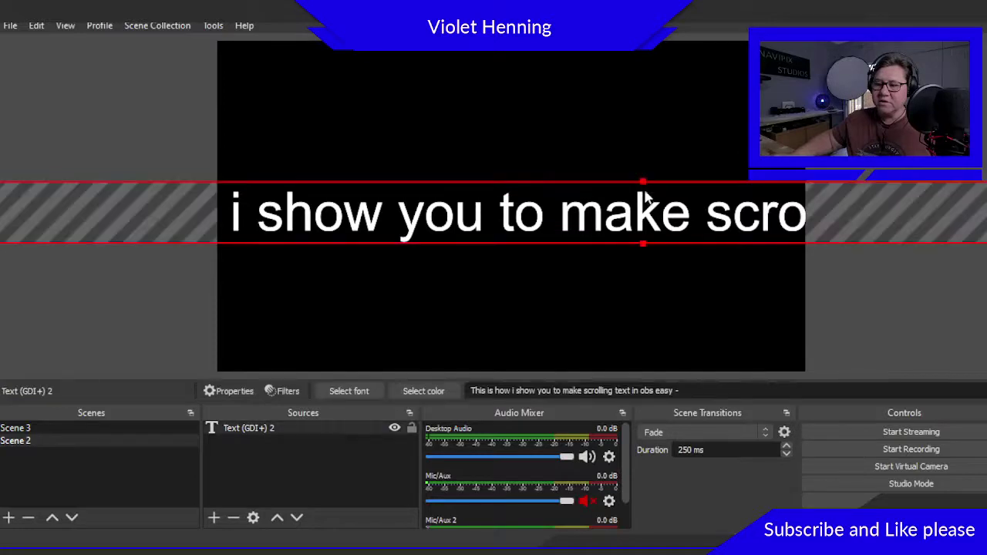
drag(643, 183, 640, 212)
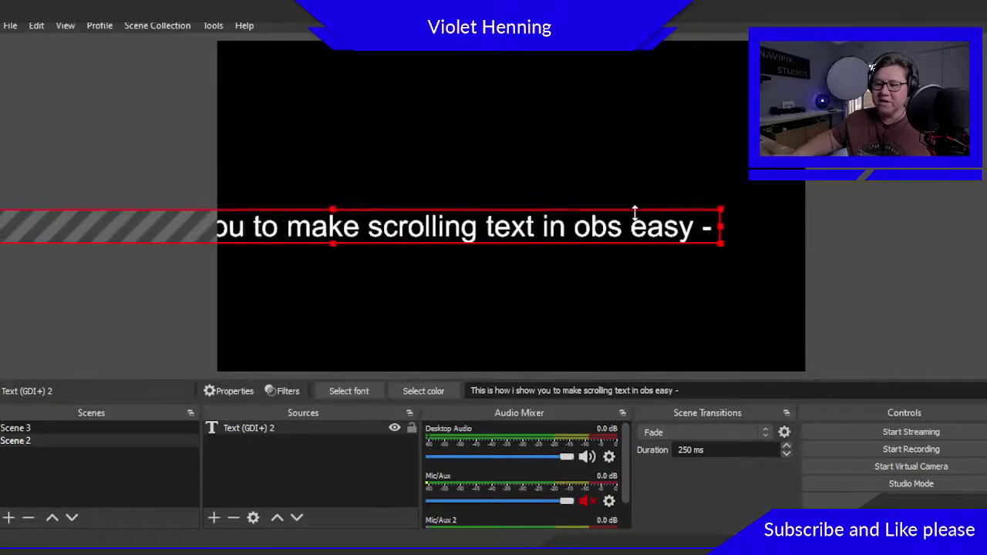
mouse_move(528, 224)
mouse_down()
mouse_move(687, 282)
mouse_move(722, 351)
mouse_up()
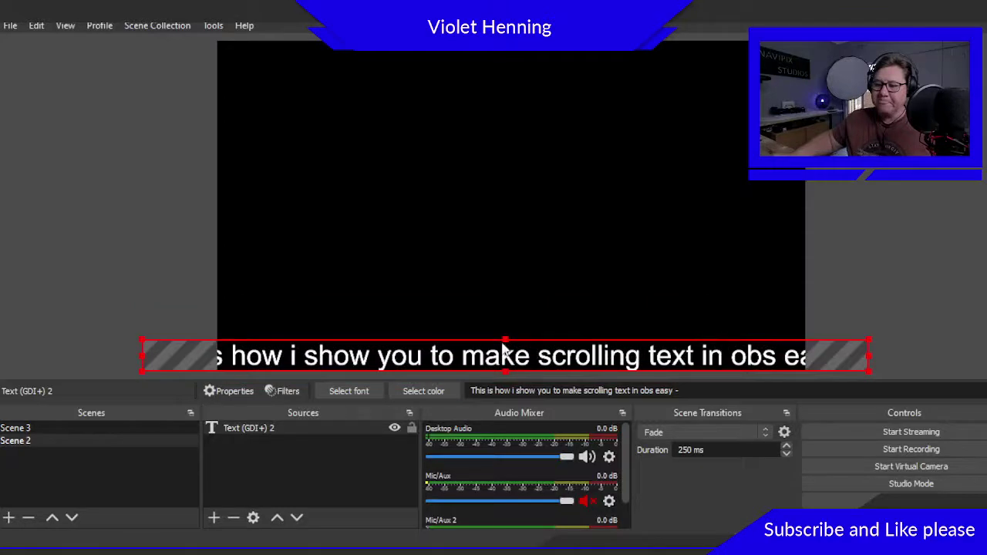
drag(504, 337, 559, 357)
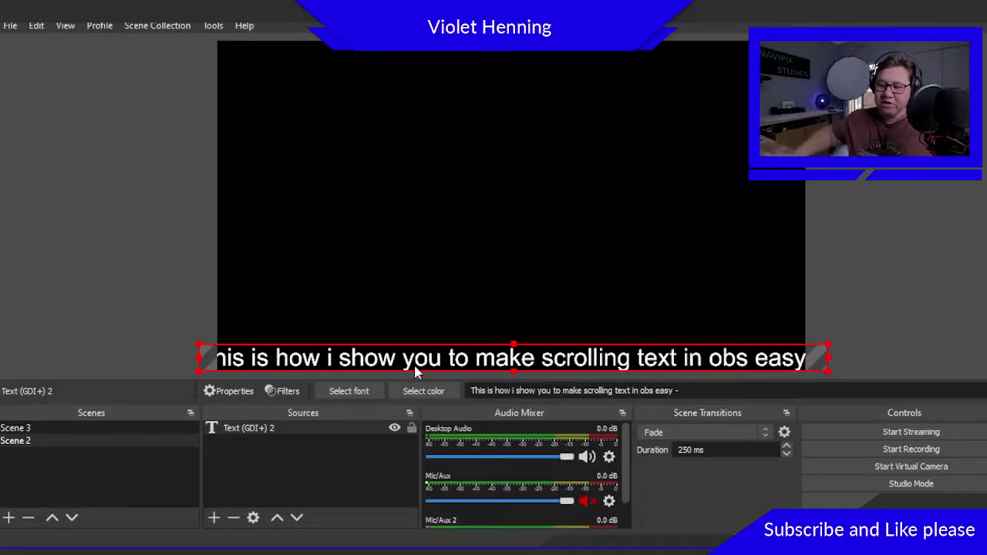
Step: Add Image 2 showing D:\overlays\Untitled-1.png and stack it beneath Text (GDI+) 2
click(231, 501)
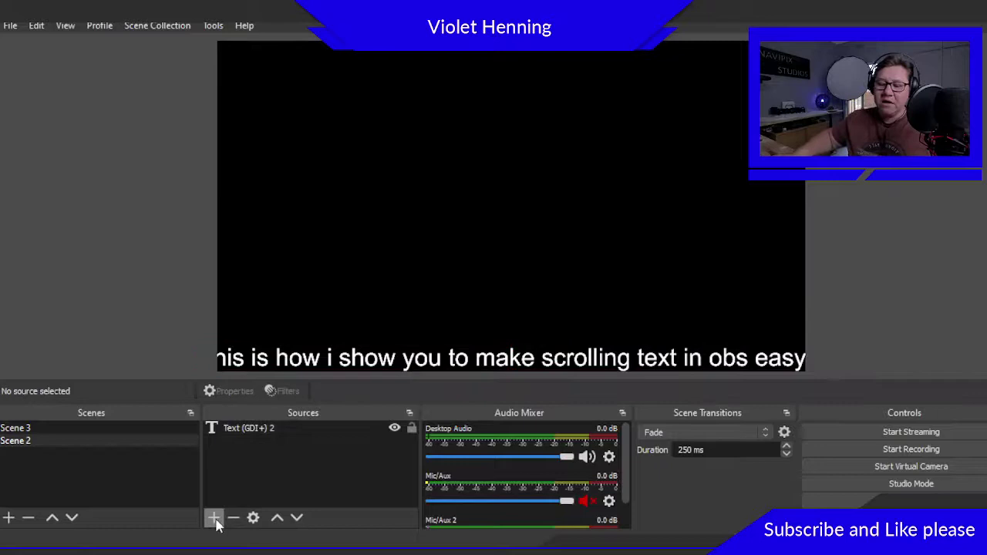
click(215, 526)
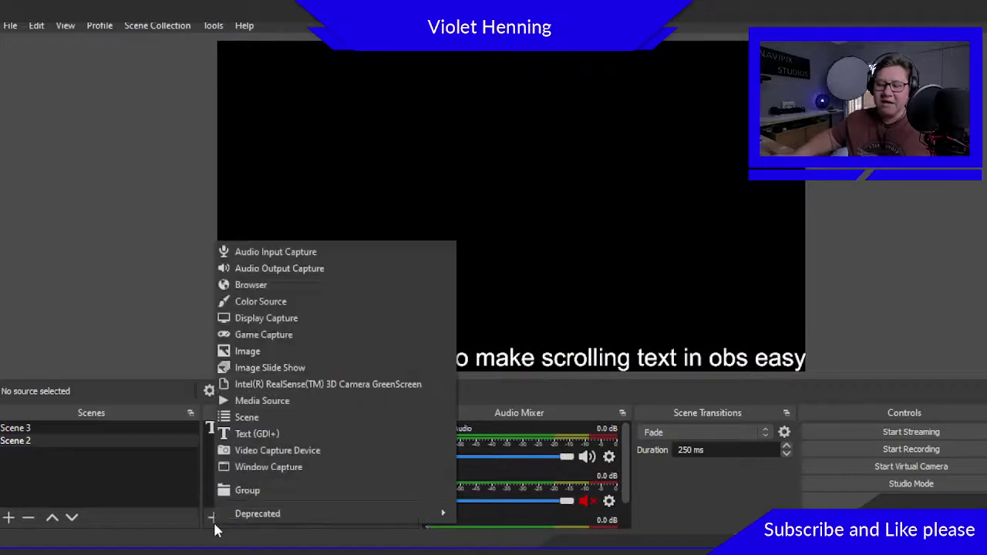
click(246, 351)
click(556, 384)
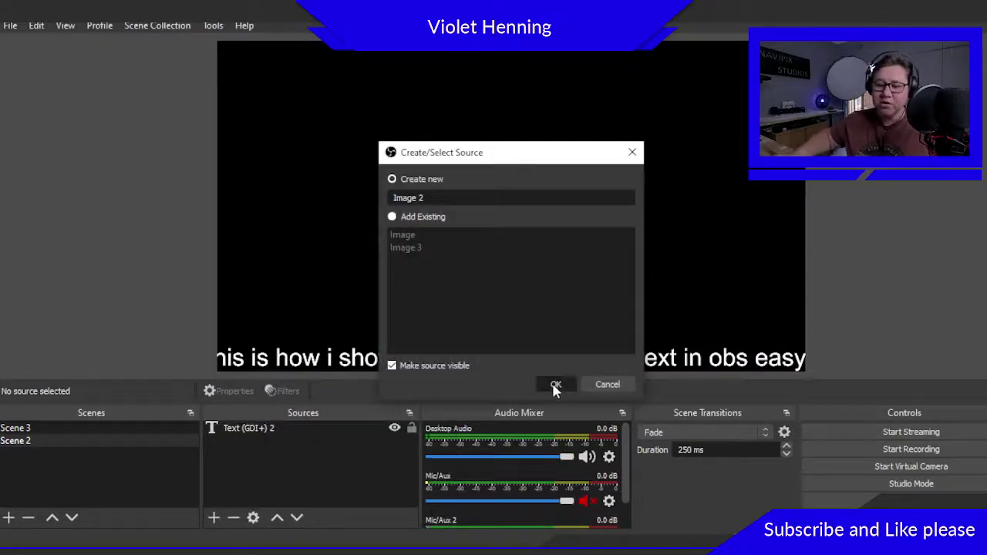
click(737, 334)
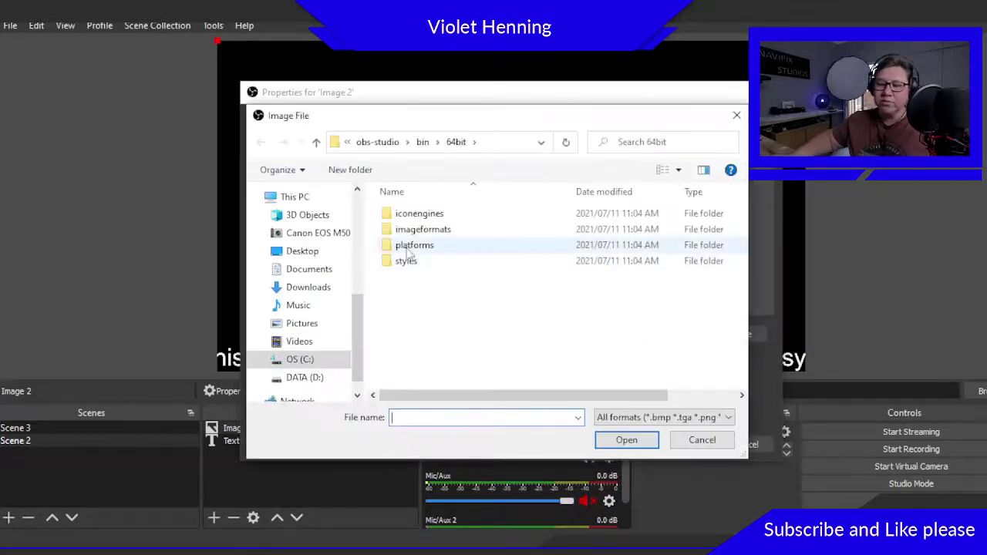
click(311, 382)
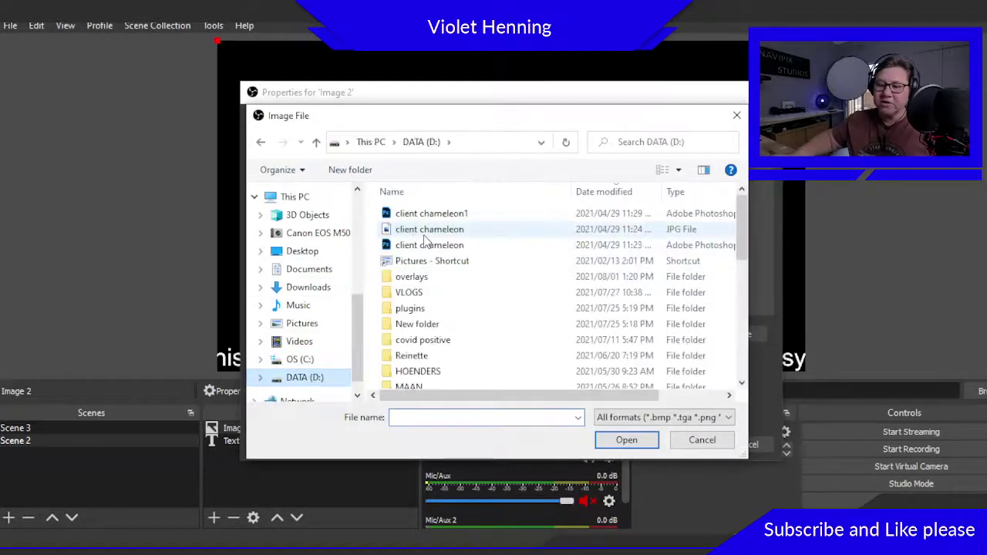
double_click(412, 279)
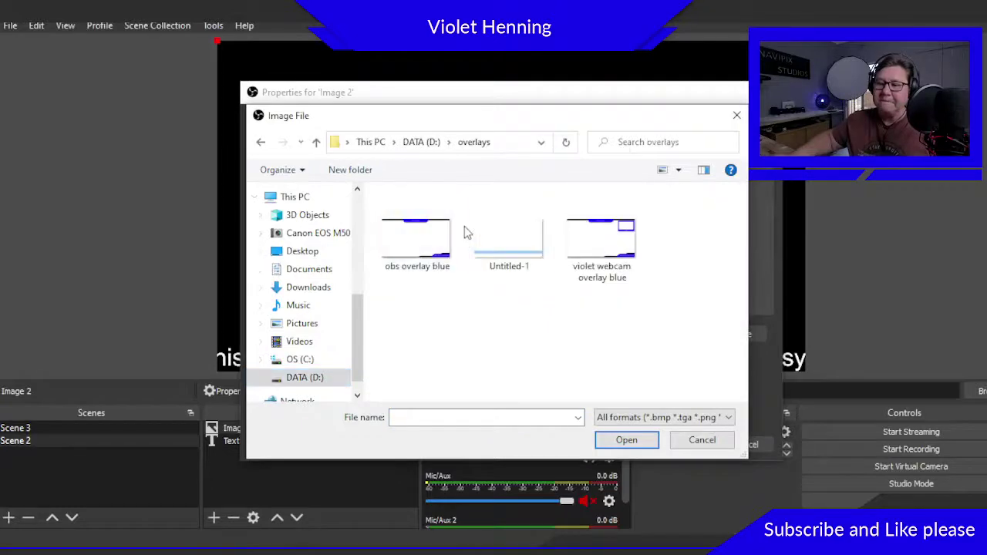
double_click(492, 240)
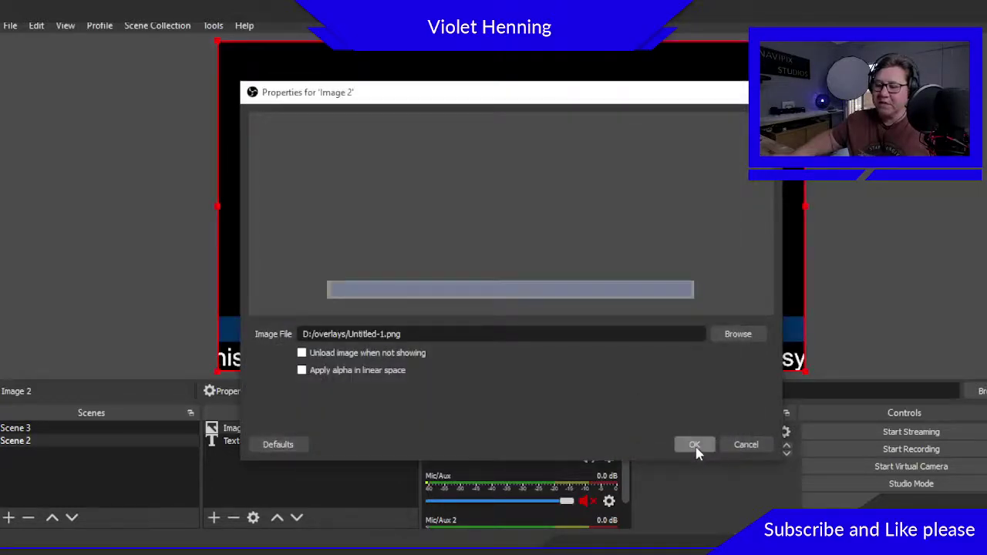
click(695, 445)
mouse_move(264, 430)
mouse_down()
mouse_move(263, 447)
mouse_move(259, 437)
mouse_up()
drag(377, 318, 373, 348)
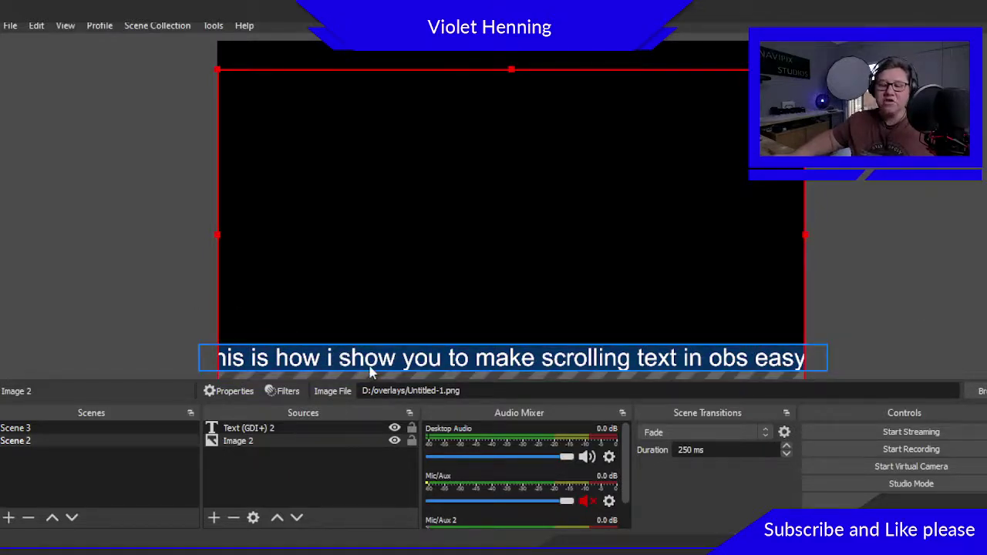
Step: Add an Image 4 source displaying 'obs overlay blue' from the overlays folder
click(215, 519)
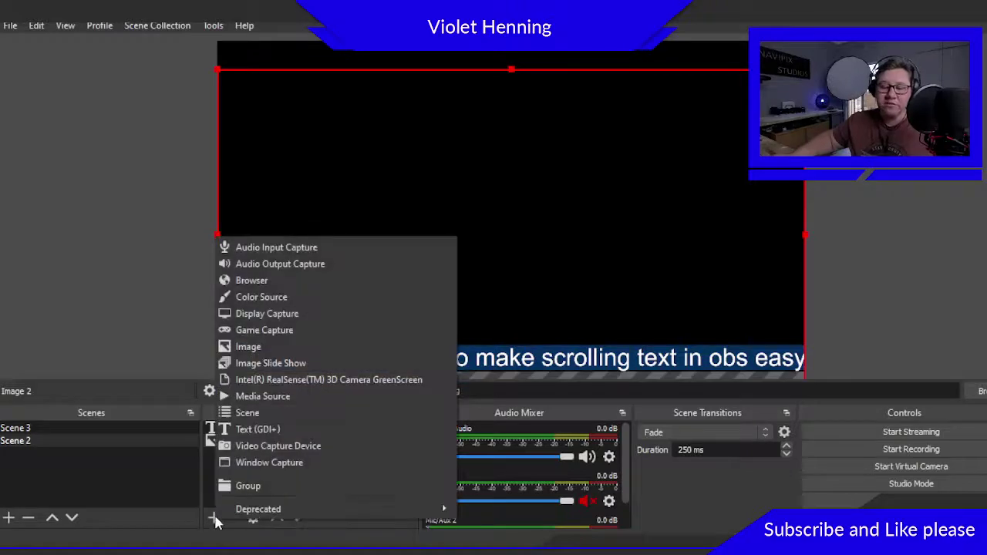
click(259, 347)
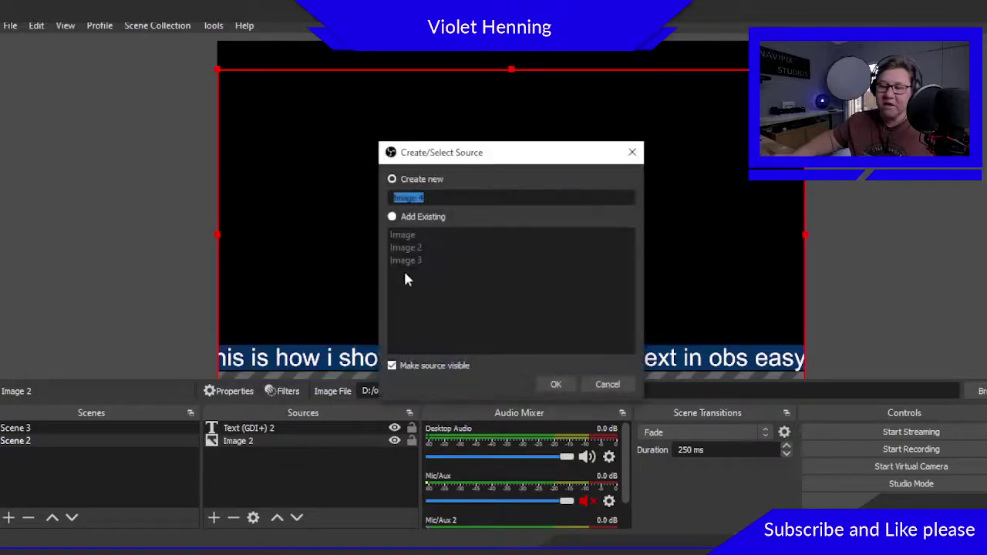
click(556, 384)
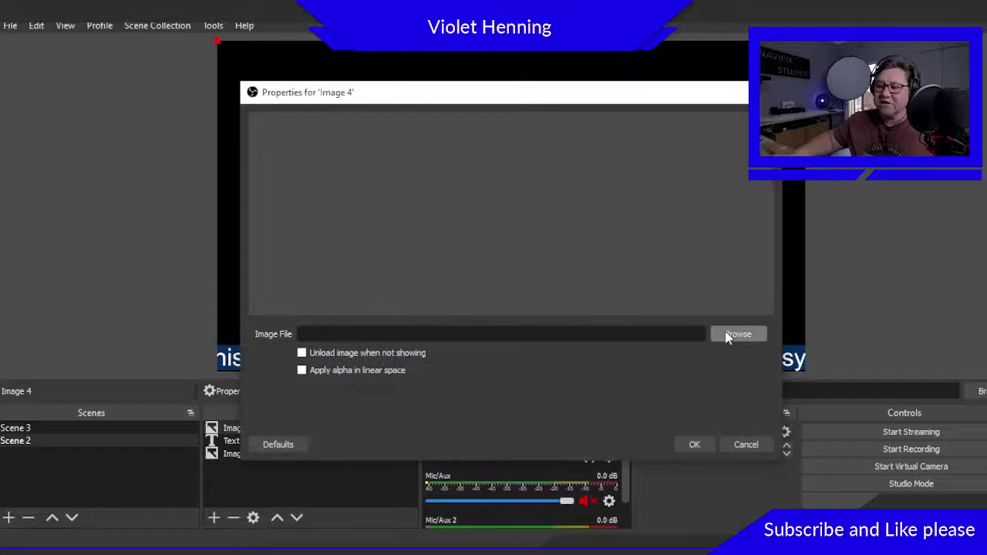
click(729, 336)
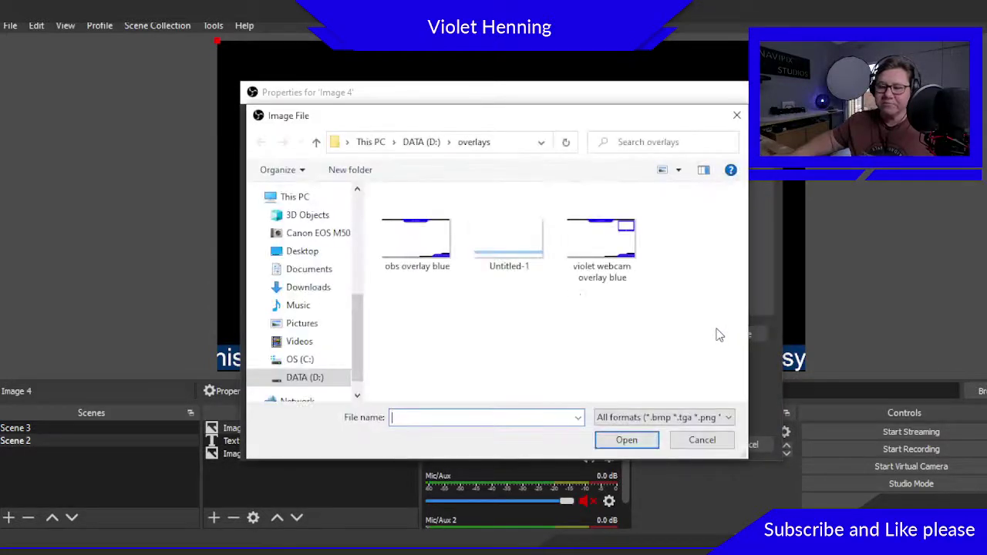
click(441, 249)
double_click(441, 248)
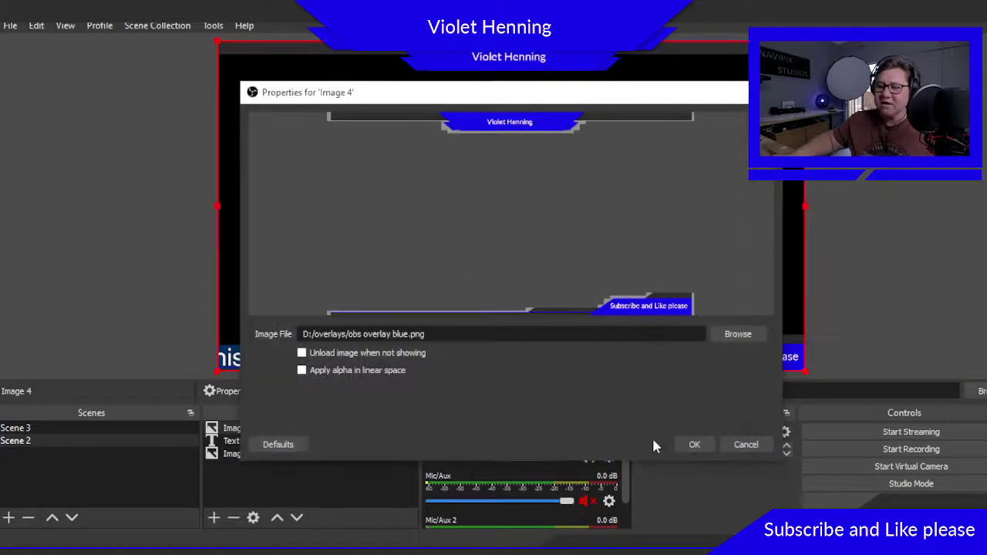
click(697, 443)
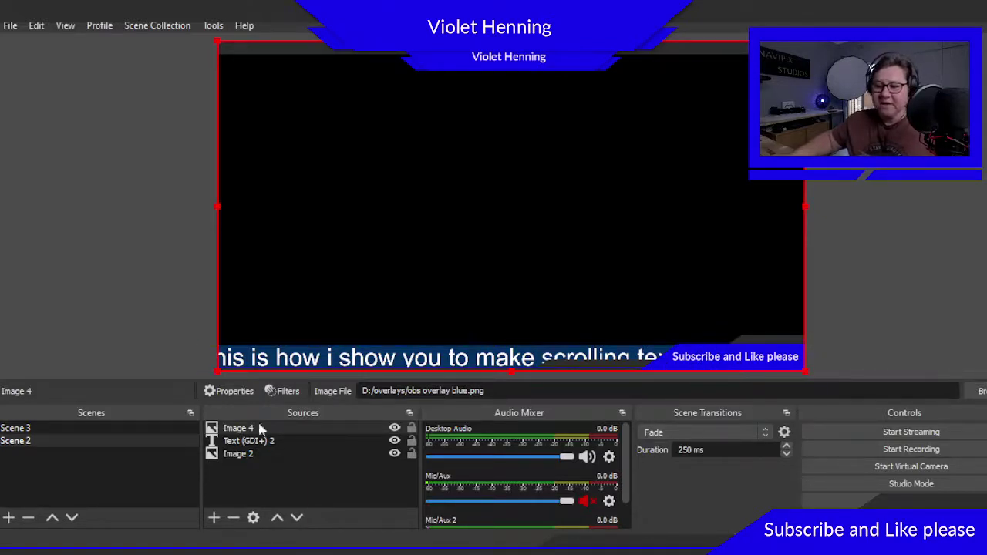
Step: Add a Scroll filter to the Text (GDI+) 2 source
click(318, 469)
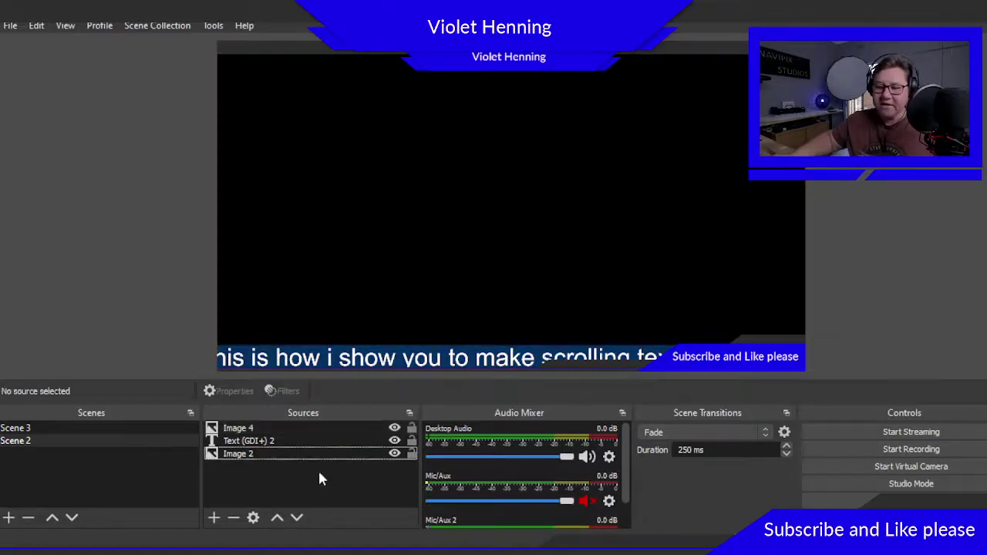
click(260, 441)
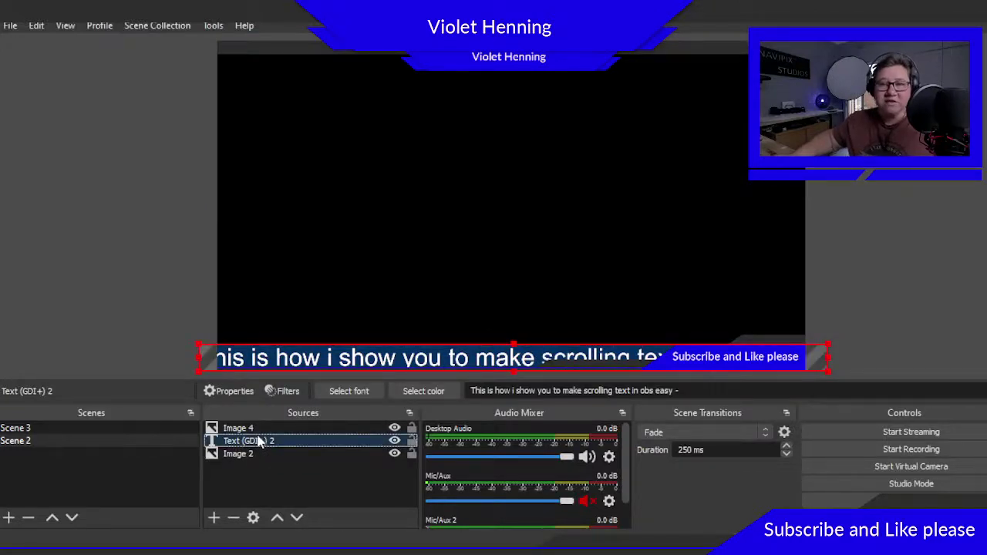
right_click(259, 442)
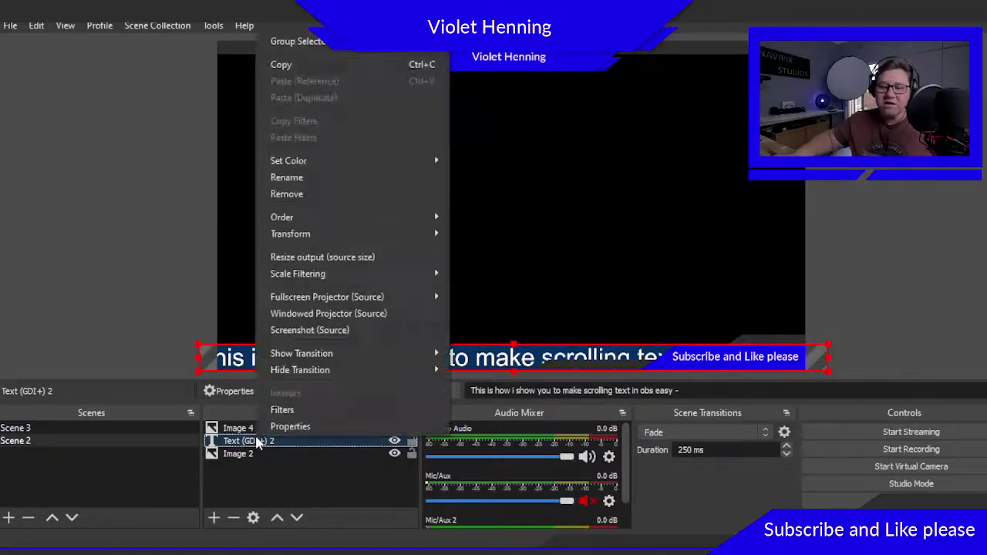
click(273, 409)
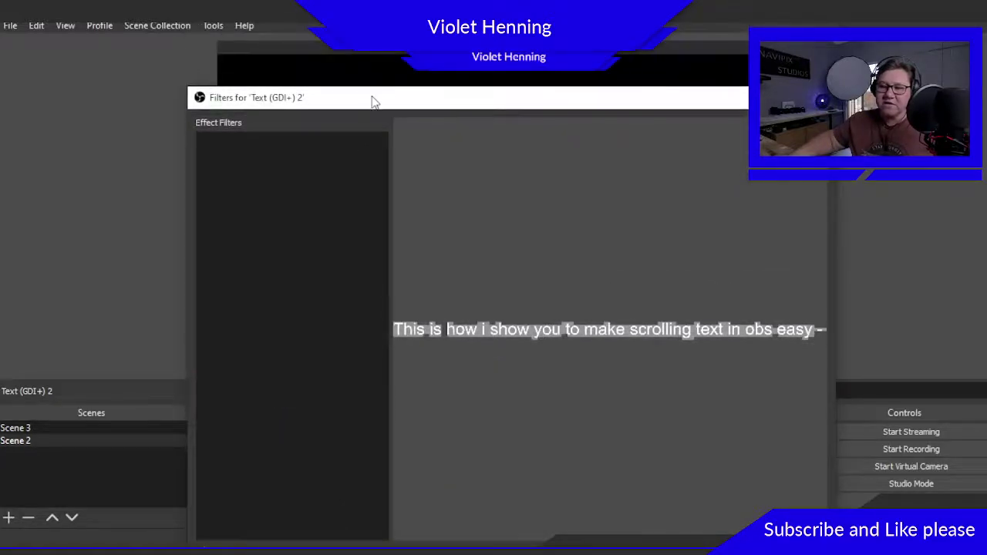
drag(375, 90, 366, 35)
click(195, 497)
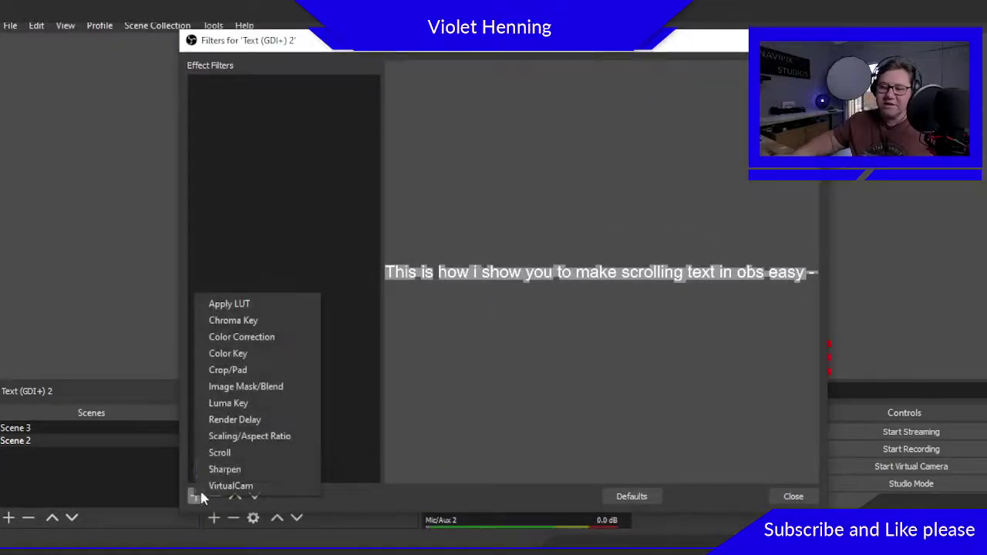
click(223, 452)
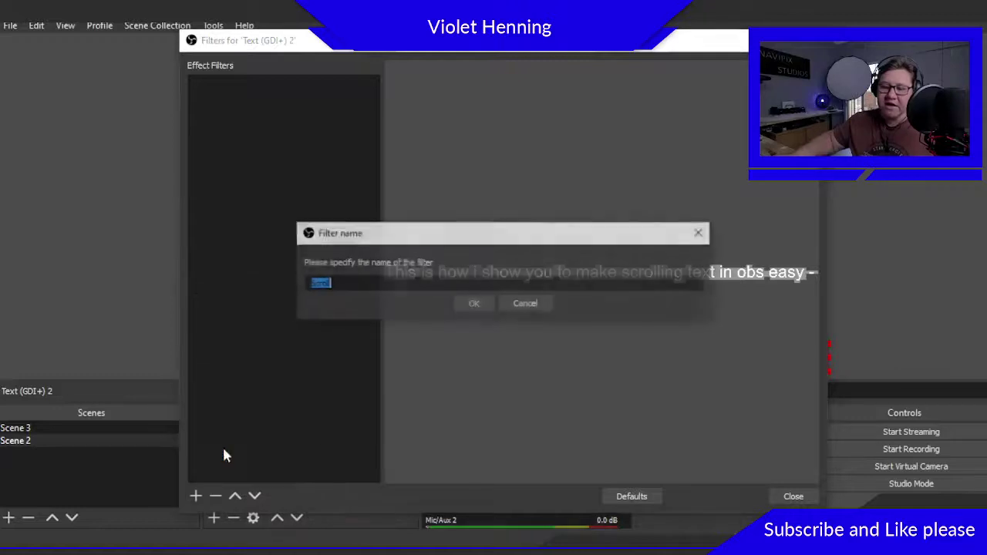
click(475, 304)
Step: Set the Scroll filter's horizontal speed to 292 and vertical speed to 0
mouse_move(609, 312)
mouse_down()
mouse_move(668, 316)
mouse_move(536, 304)
mouse_move(641, 300)
mouse_up()
mouse_move(613, 337)
mouse_down()
mouse_move(743, 339)
mouse_move(696, 357)
mouse_move(595, 344)
mouse_up()
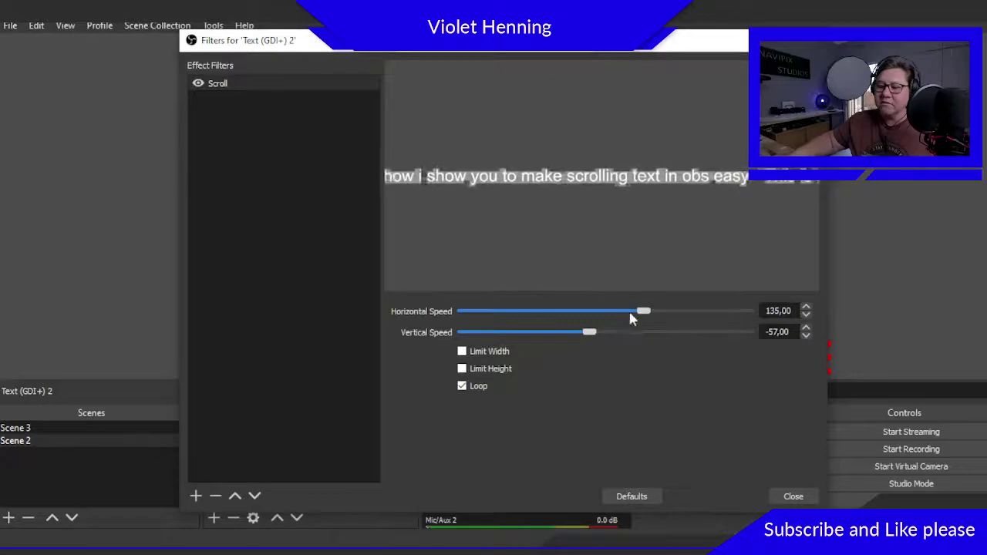
drag(630, 314, 597, 314)
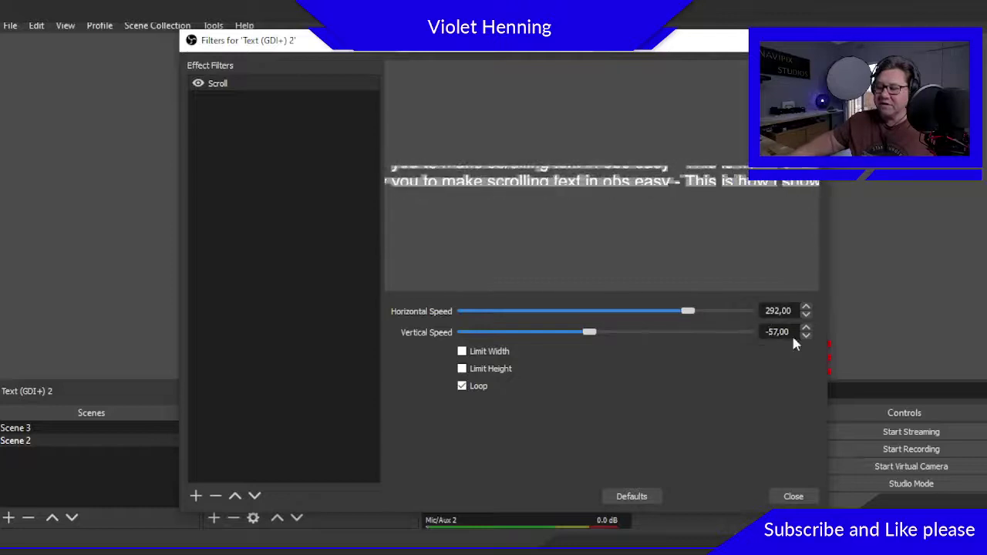
double_click(779, 331)
text(0)
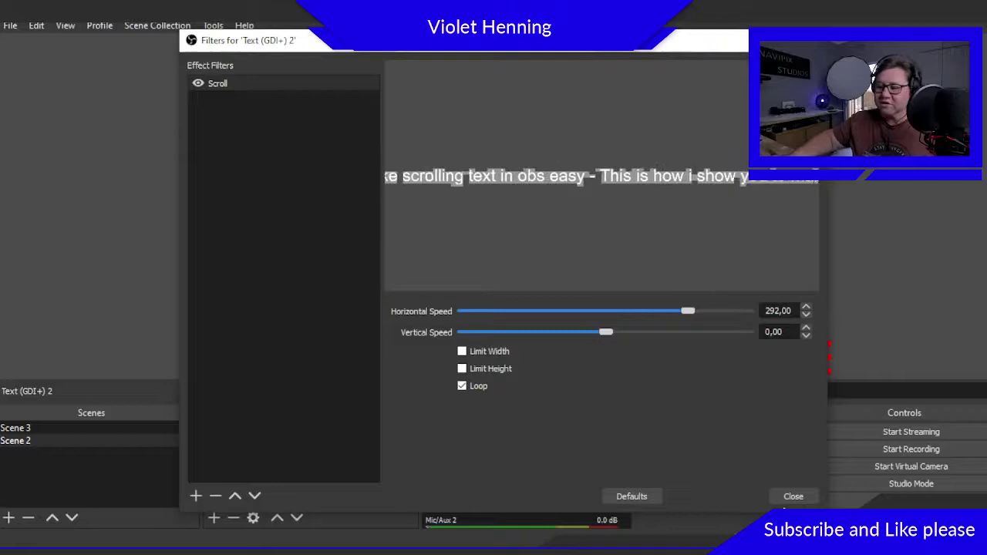
click(794, 496)
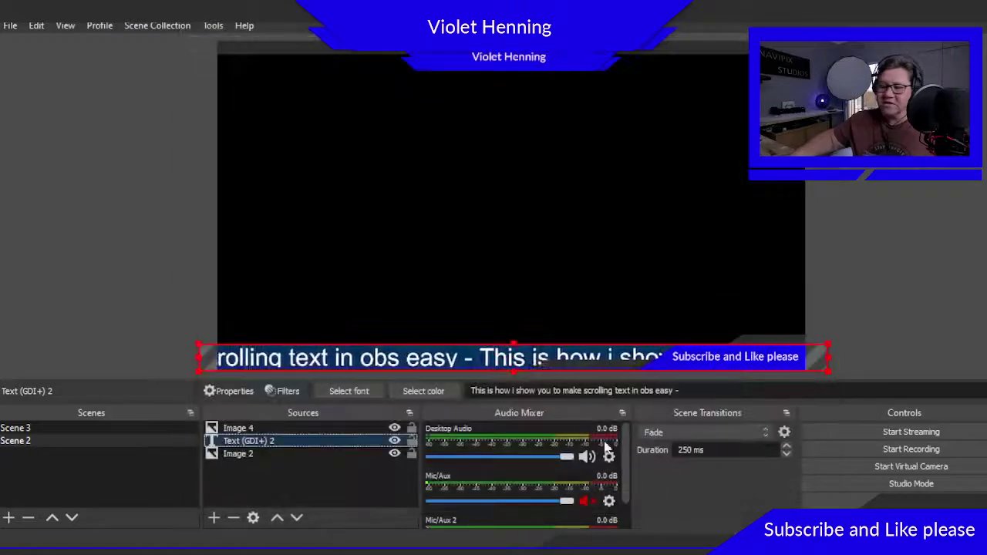
Step: Deselect the text source and bring the other OBS window to the front from the taskbar
click(152, 307)
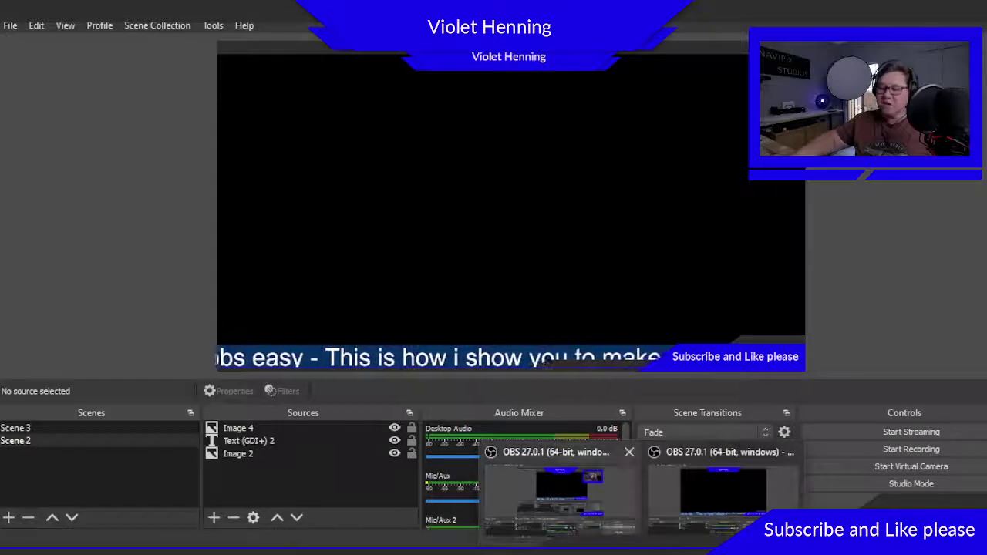
click(559, 493)
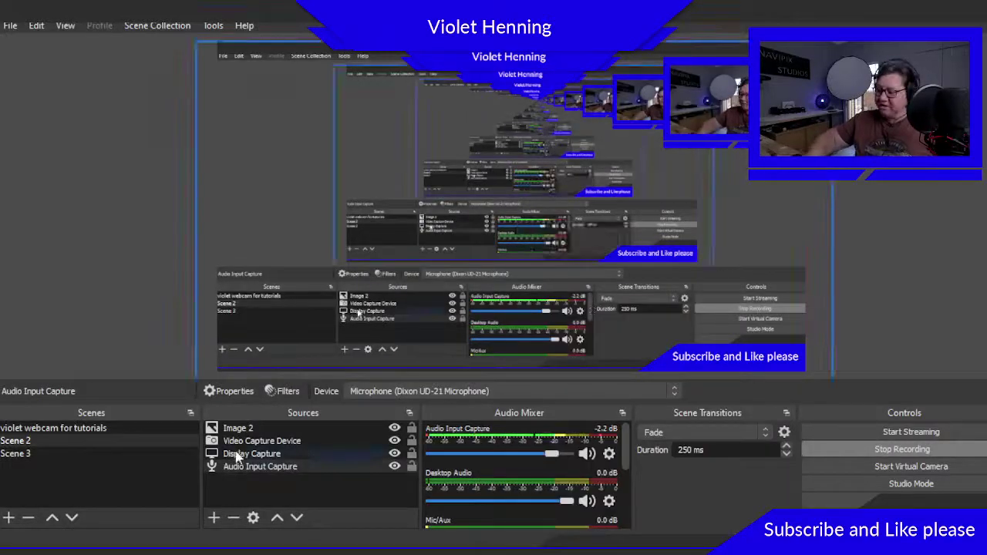